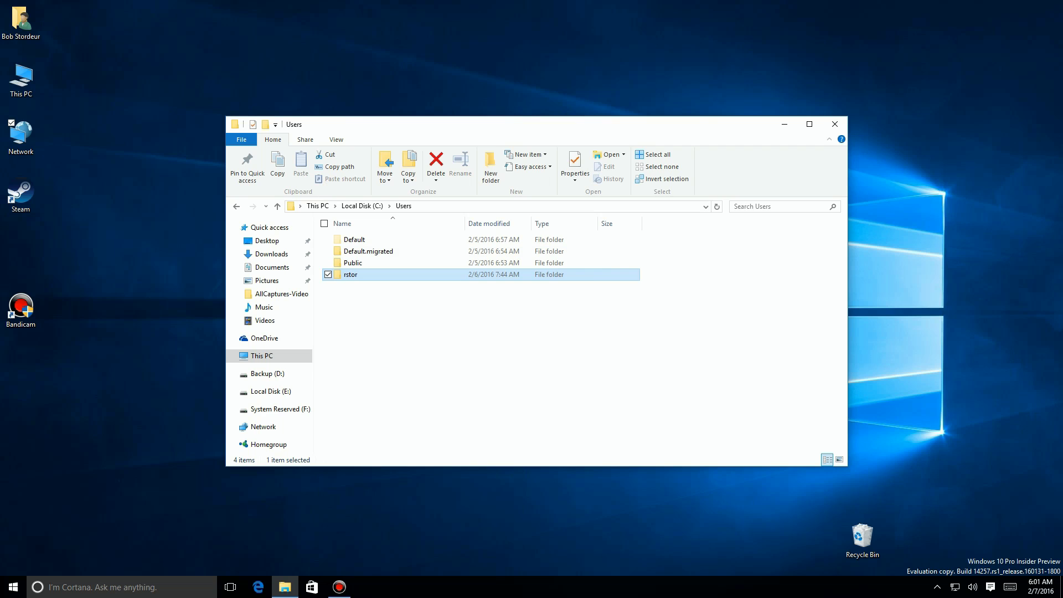
Step: Launch Max Payne and open Load Game, where every save slot is empty
key("super")
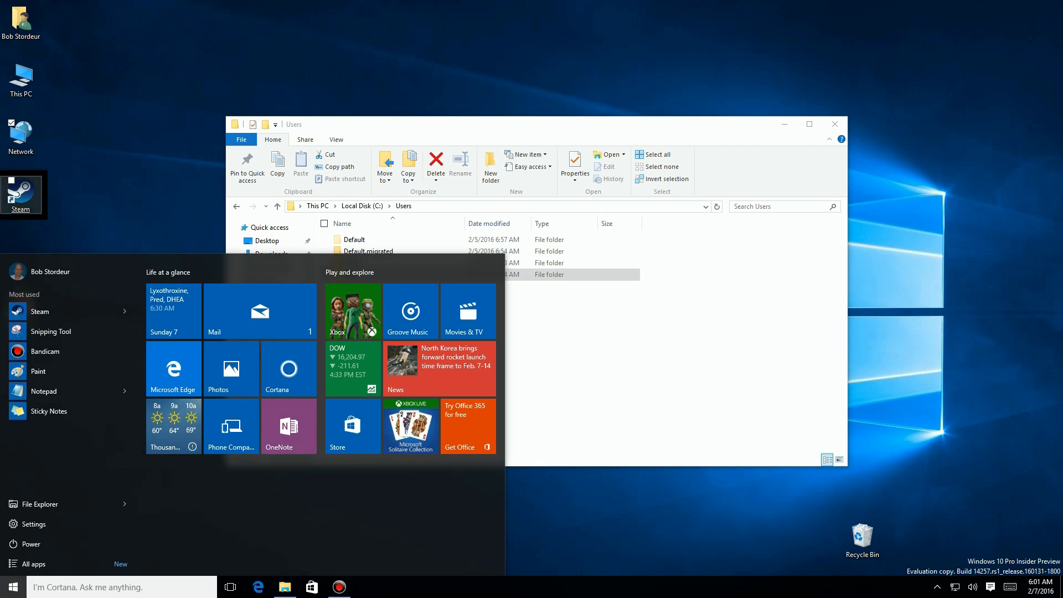
right_click(9, 194)
left_click(53, 177)
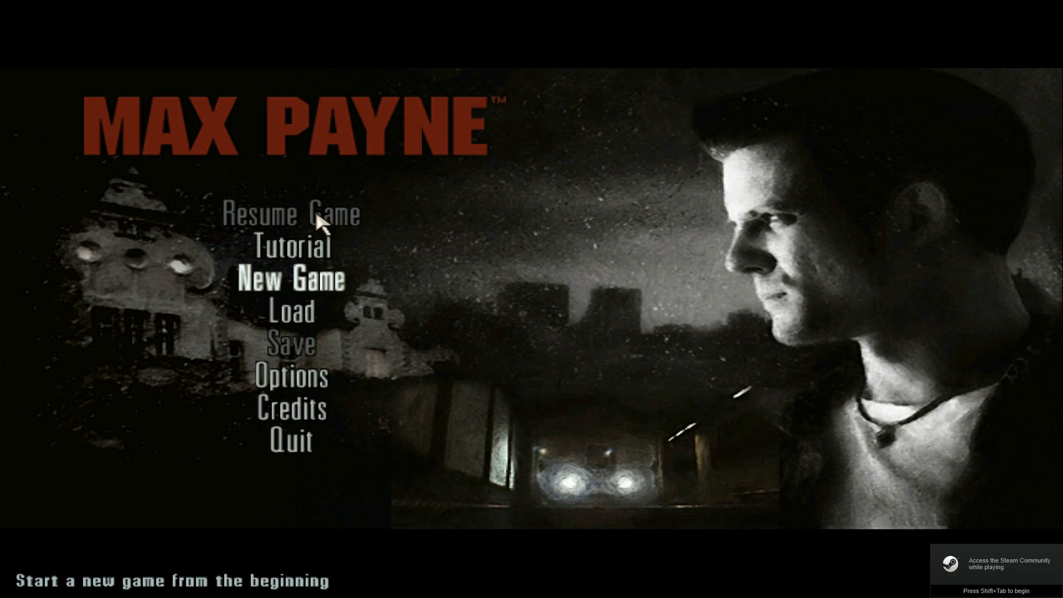
left_click(285, 310)
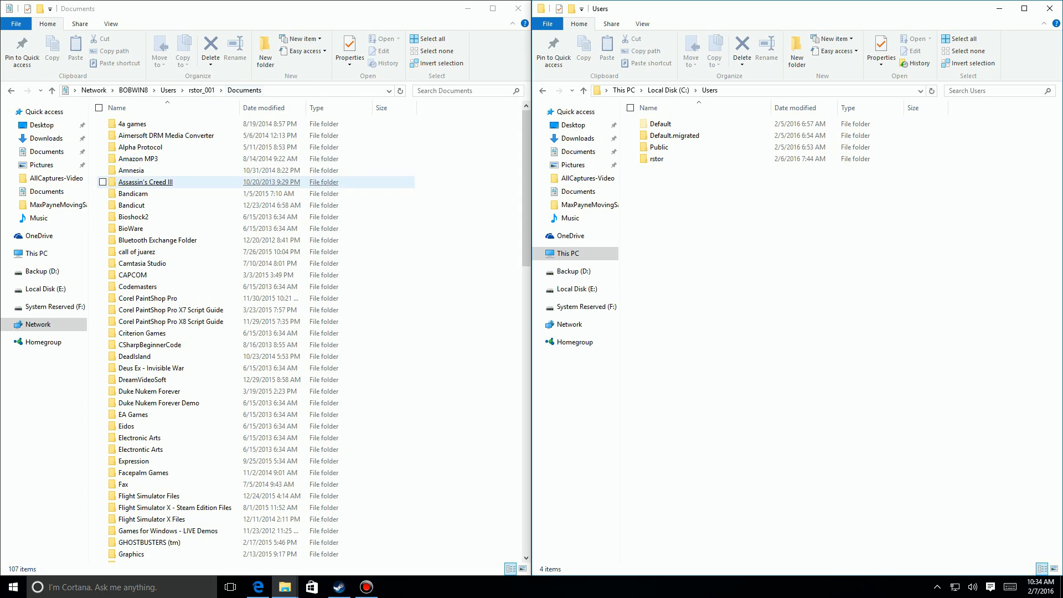
Step: Drag the old PC's Max Payne Savegames folder into the new PC's Documents
scroll(144, 159, "down", 4)
scroll(144, 160, "down", 11)
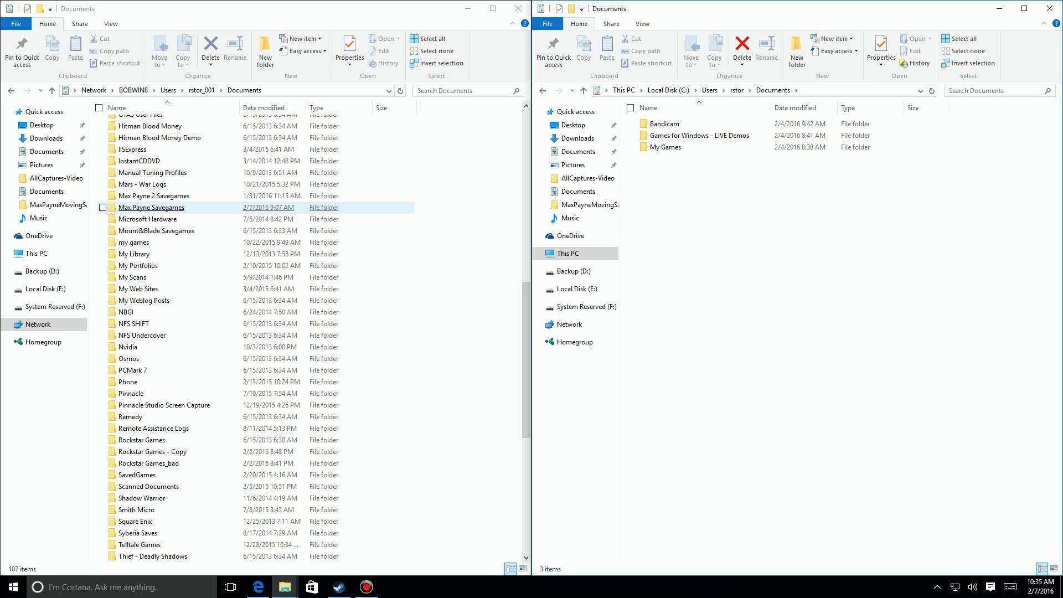
left_click_drag(155, 209, 701, 208)
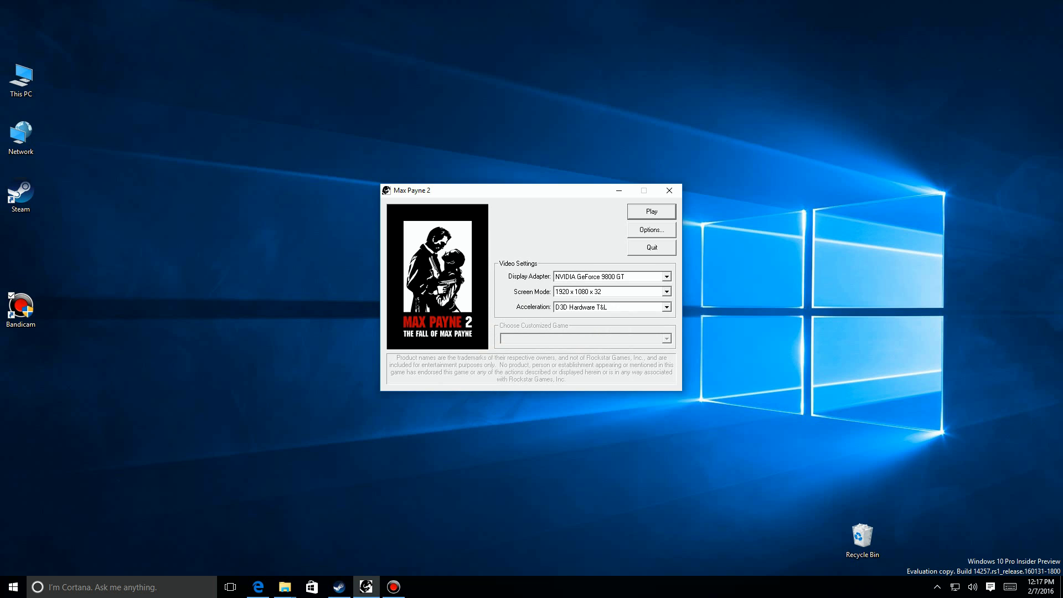
Step: Start Max Payne 2 from the launcher and open Load Game, finding only empty slots
left_click(653, 211)
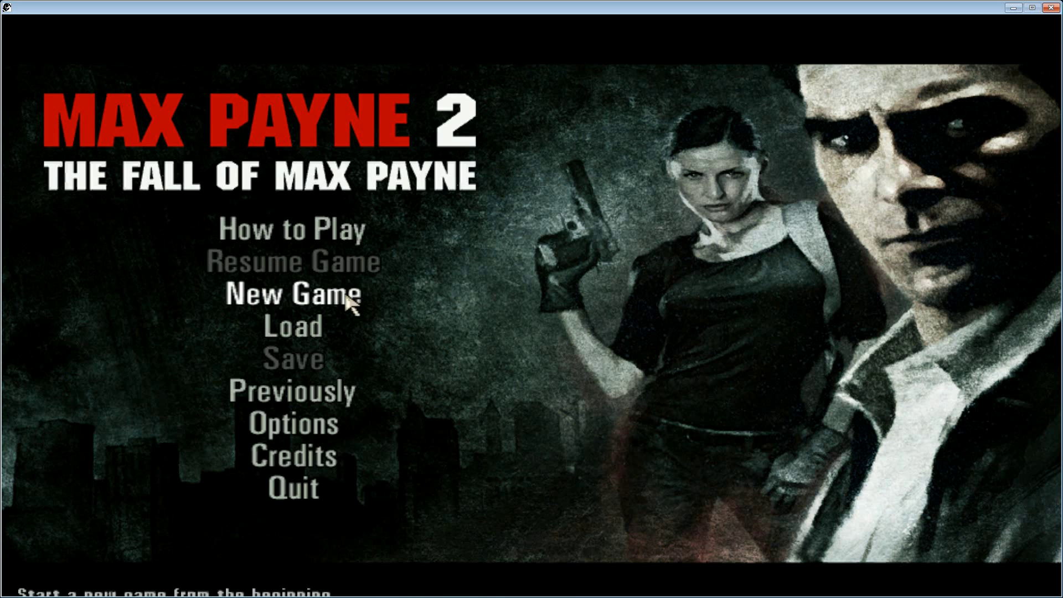
left_click(280, 325)
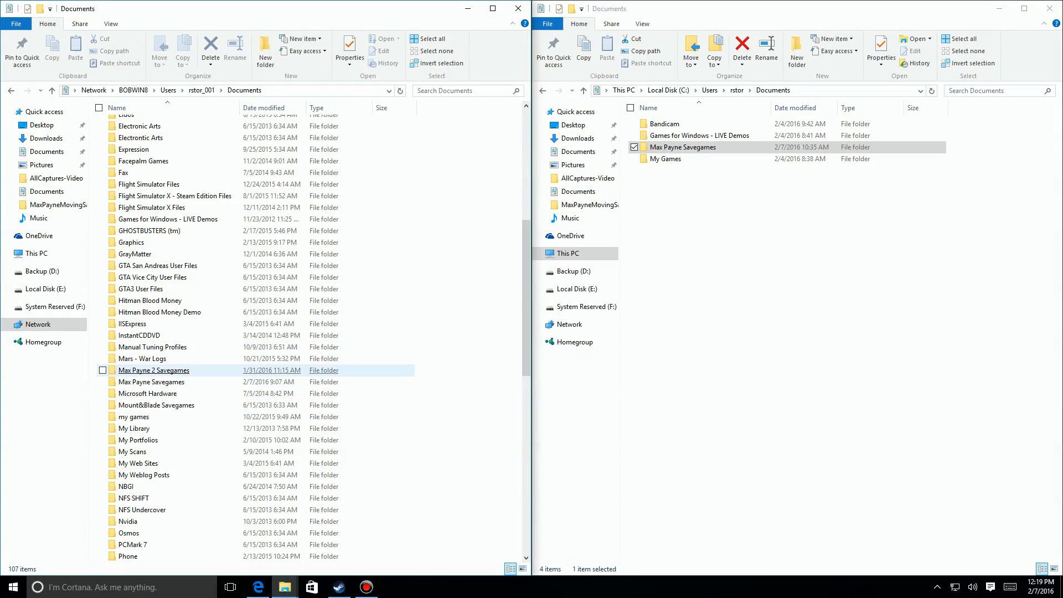
Step: Copy Max Payne 2 Savegames from the network Documents into the local Documents folder
left_click(147, 370)
left_click_drag(147, 370, 738, 246)
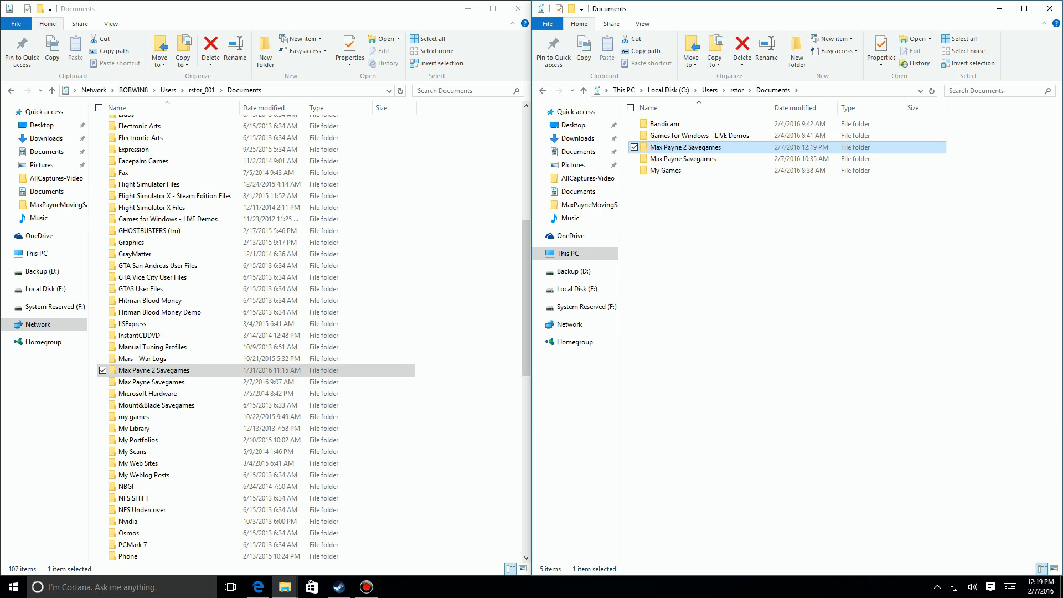
left_click(683, 159)
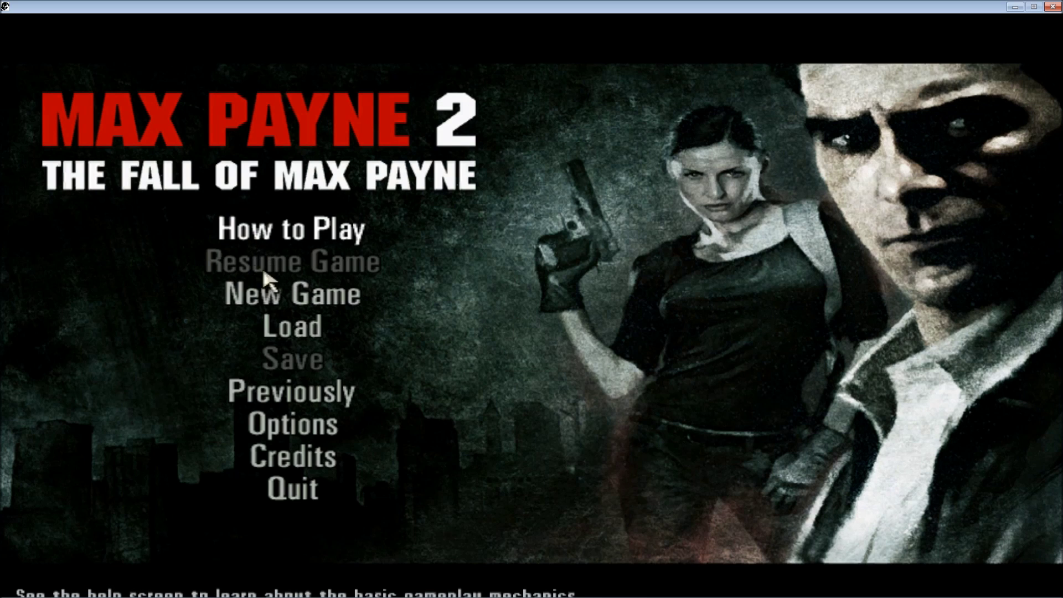
Step: Open Max Payne 2's Load Game list to confirm the Part III, Chapter 8 autosave appears
left_click(294, 329)
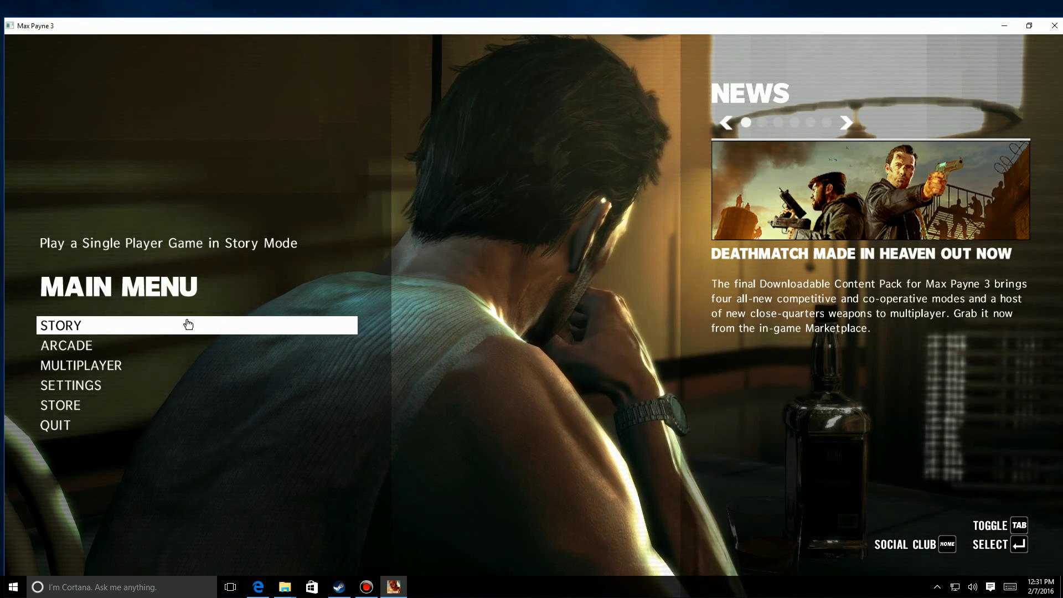
Step: Check Max Payne 3's Story menu, where Continue is greyed out, then quit the game
left_click(76, 324)
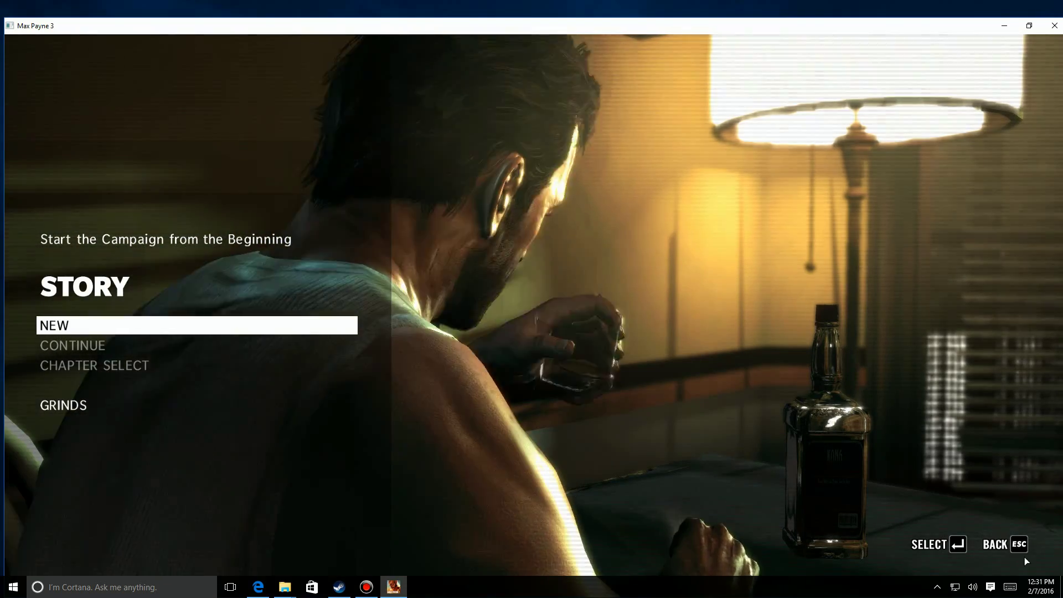
left_click(1018, 544)
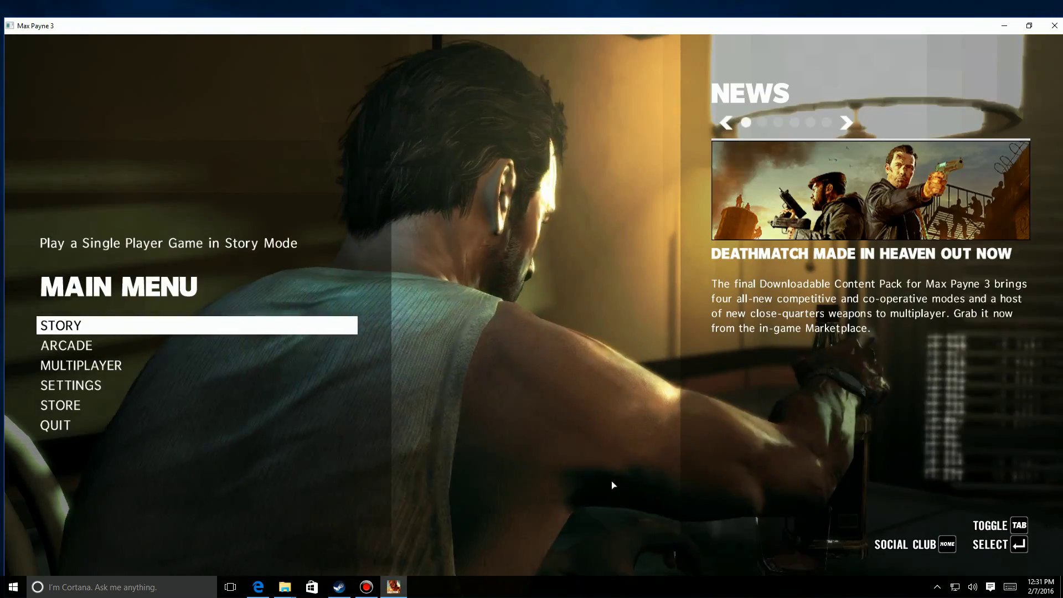
left_click(56, 425)
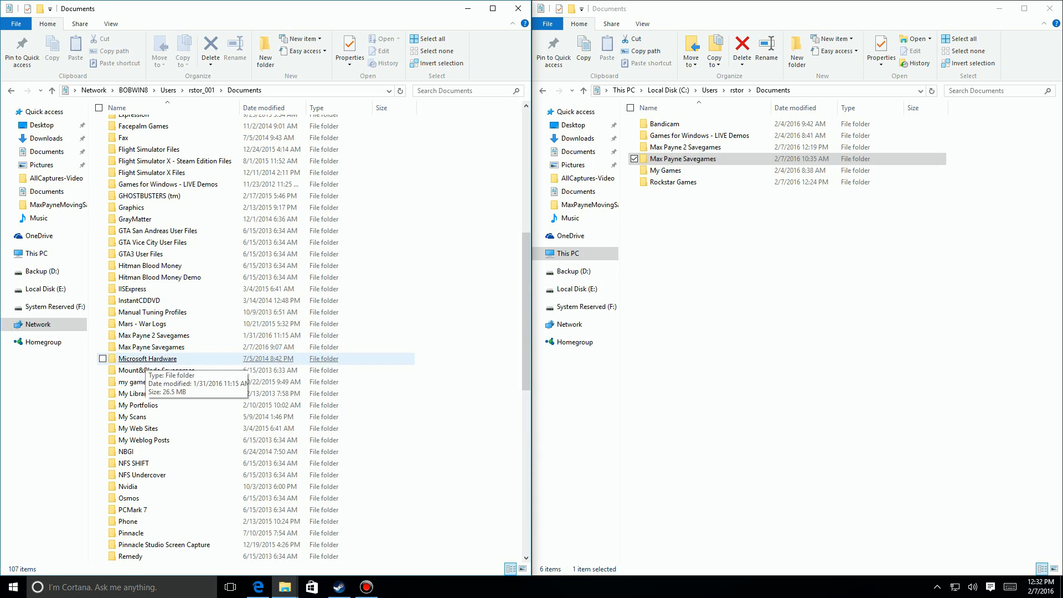
Step: Open Rockstar Games on both PCs, taking the new PC's window into Max Payne 3 > Profiles
scroll(133, 453, "down", 3)
scroll(133, 460, "down", 1)
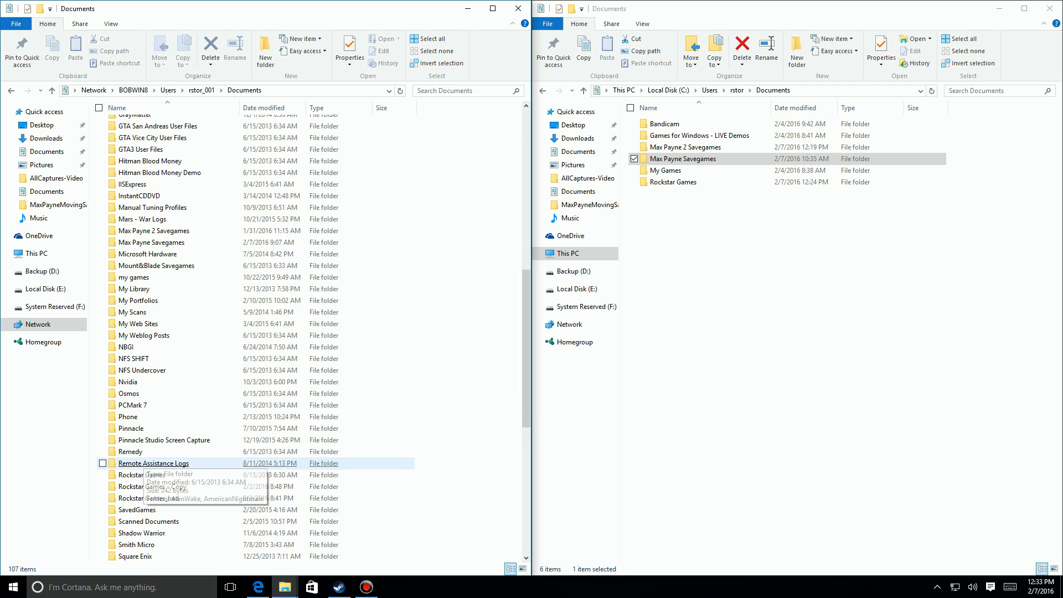
double_click(138, 475)
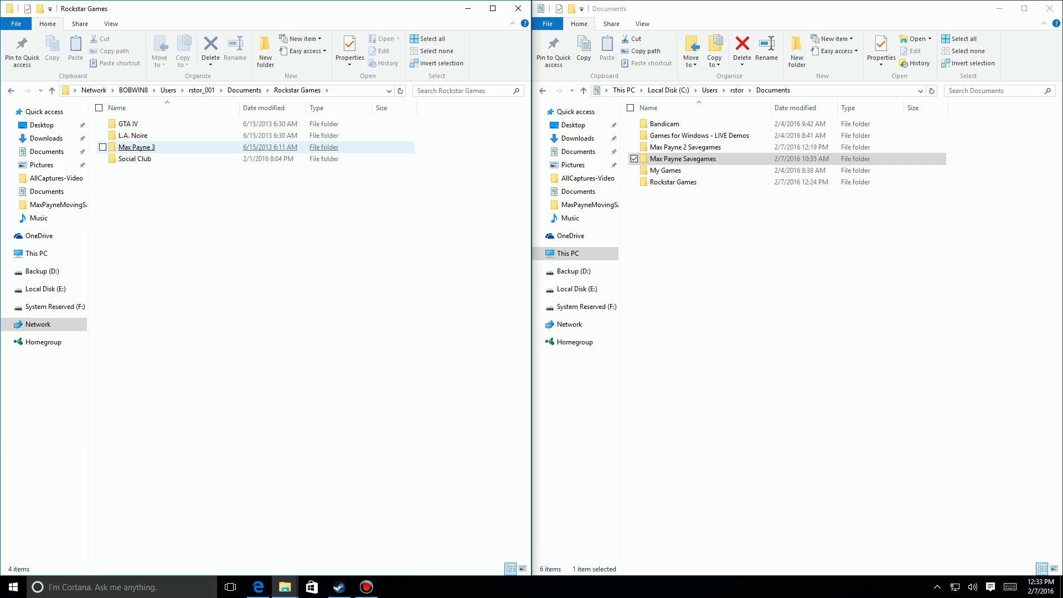
left_click(277, 221)
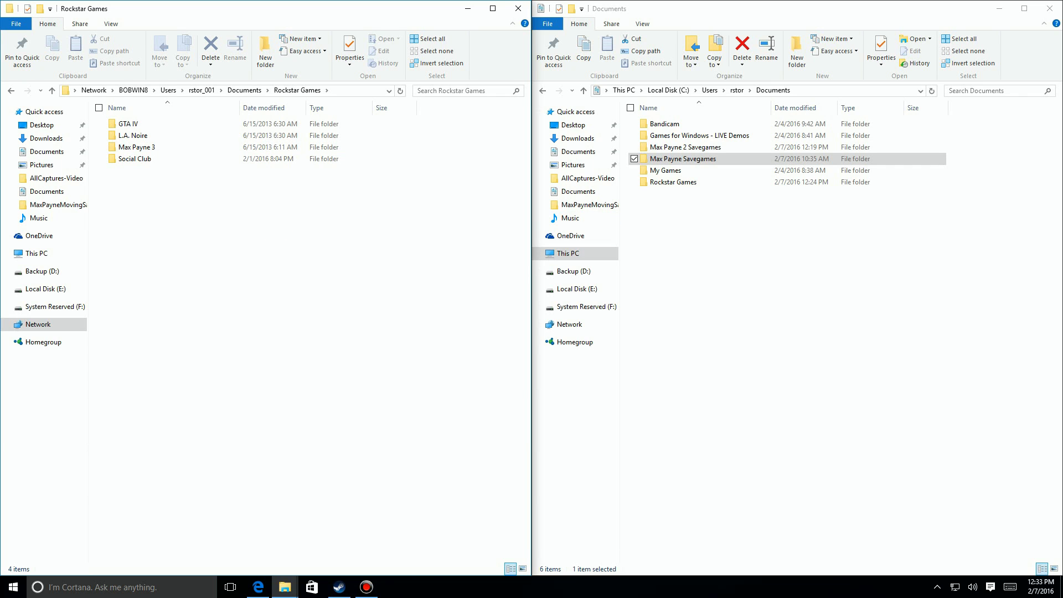
double_click(669, 183)
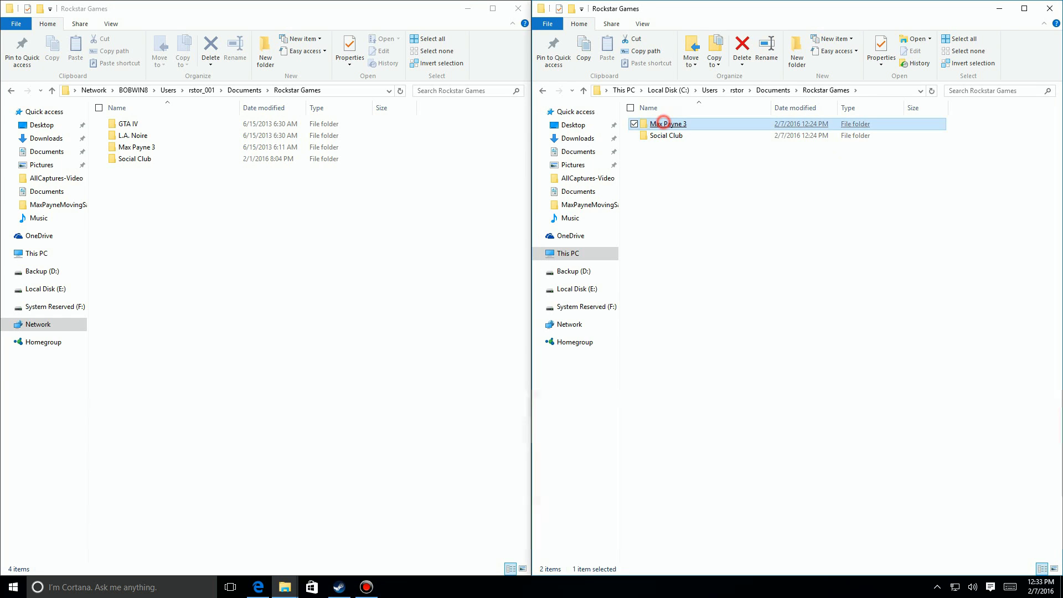
double_click(670, 124)
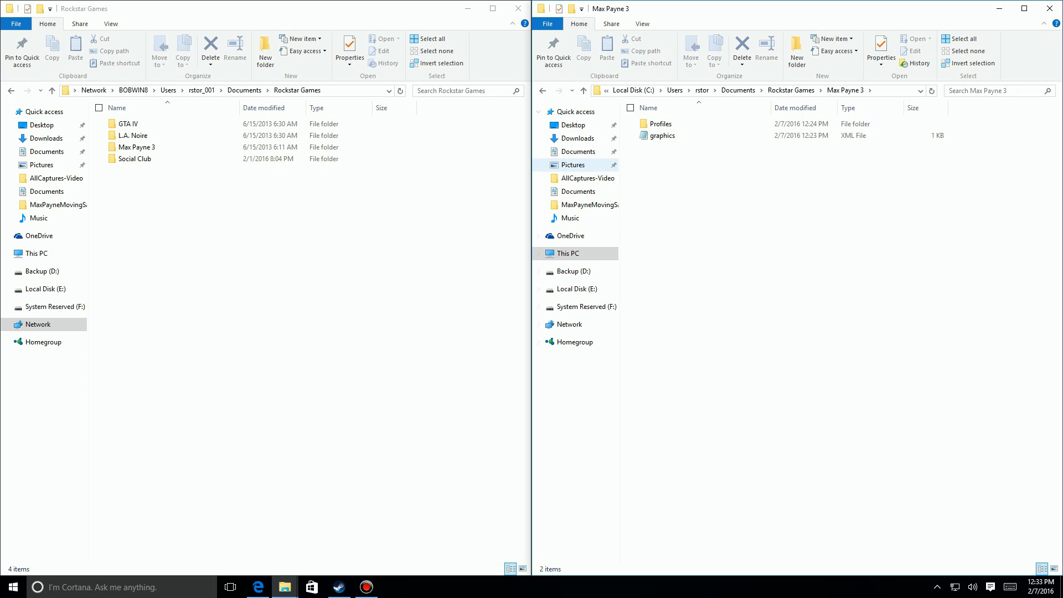
double_click(660, 124)
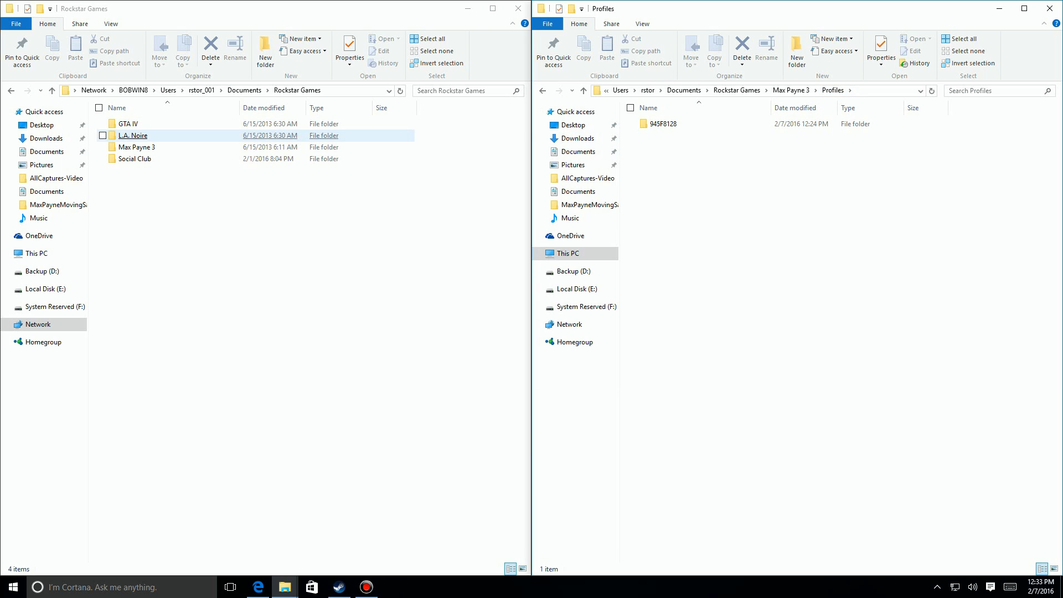
Step: Copy the old profile folder 945F8128 into the new Profiles, replacing existing files
left_click(133, 148)
double_click(133, 147)
double_click(131, 123)
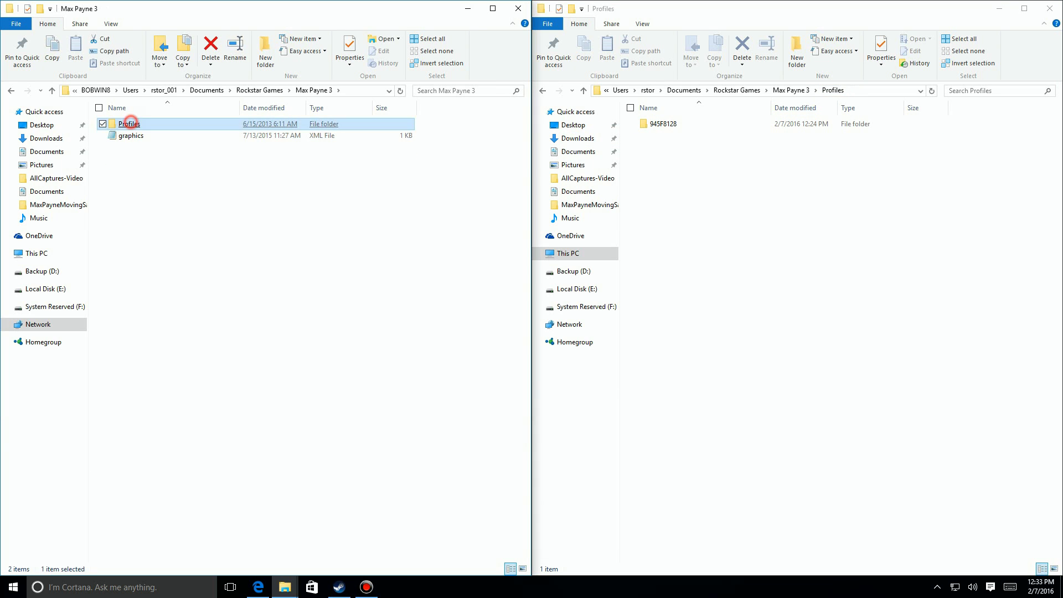
left_click_drag(130, 123, 417, 205)
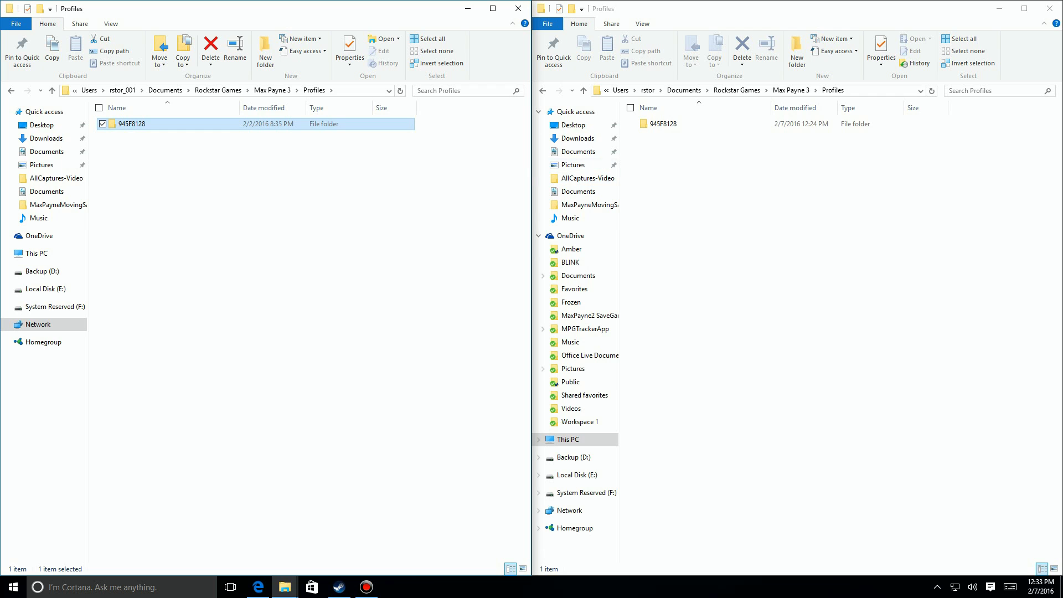
double_click(664, 123)
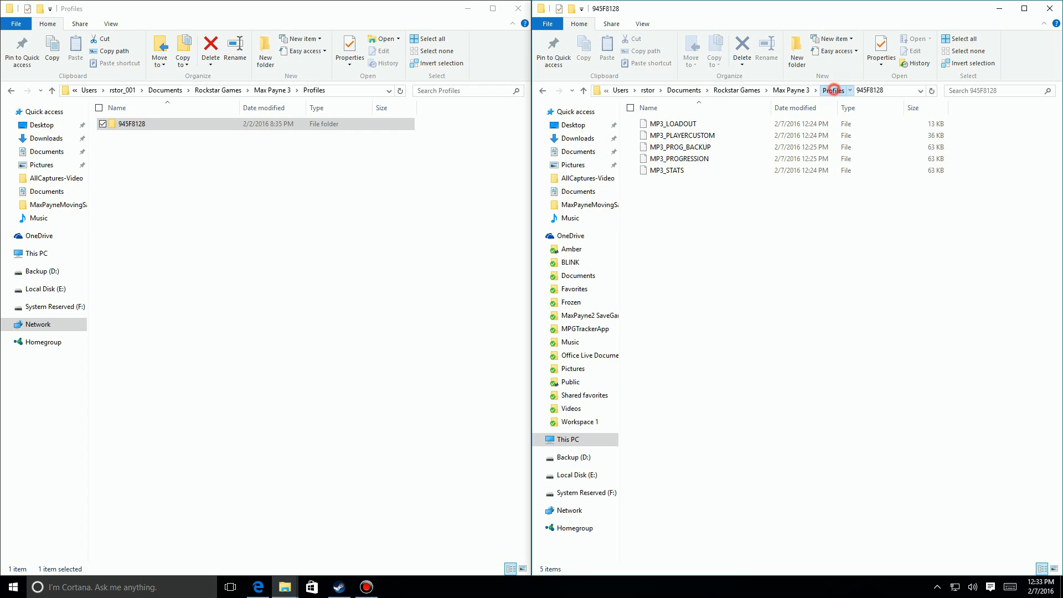
left_click(833, 90)
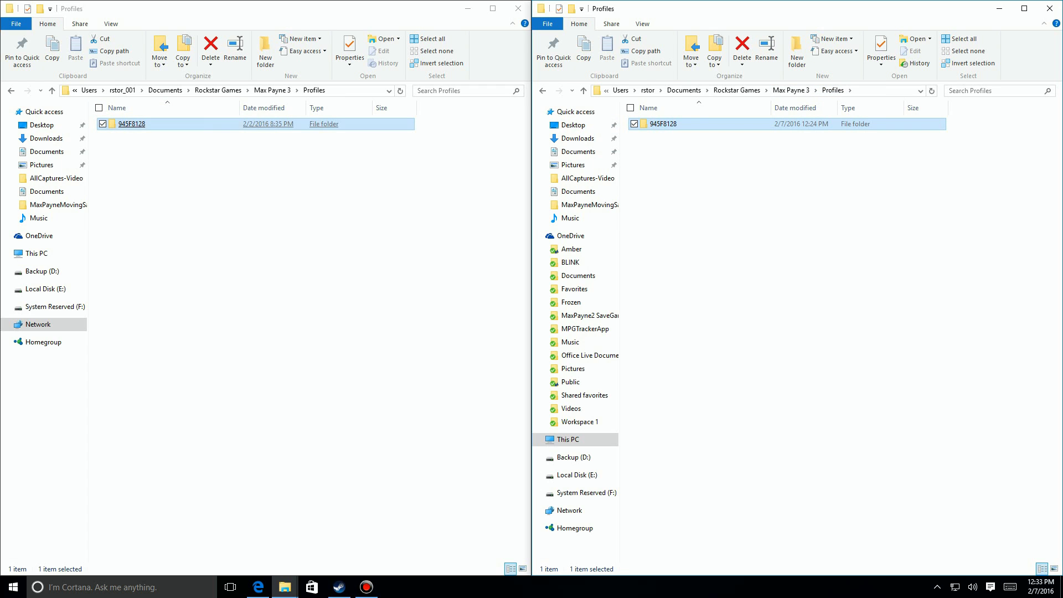
left_click_drag(127, 123, 687, 166)
left_click(455, 205)
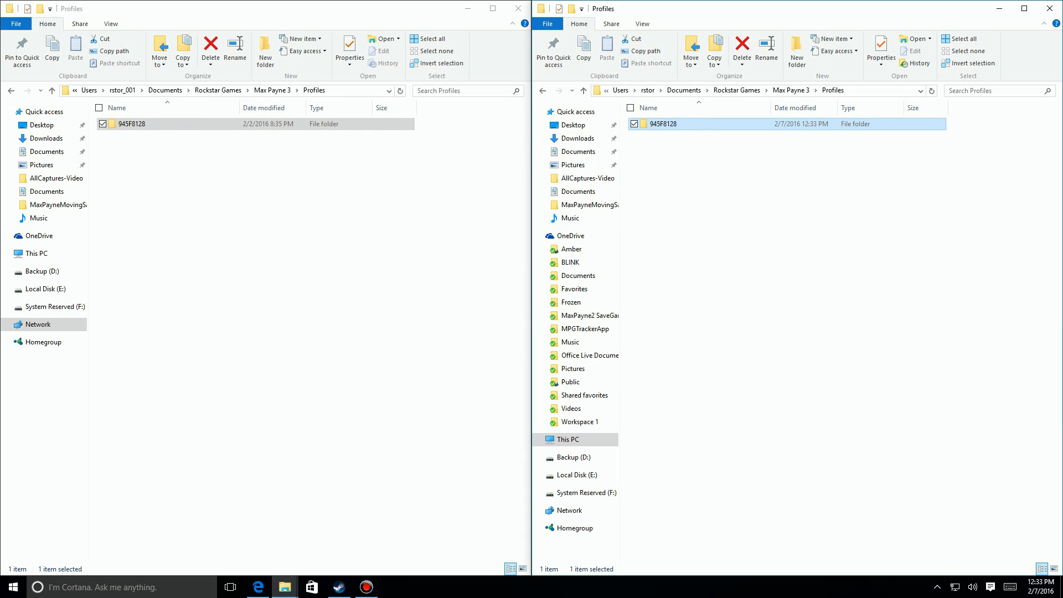
Step: Take the new PC's window to Rockstar Games > Social Club > Profiles, checking 945F8128's Titles contents
left_click(791, 90)
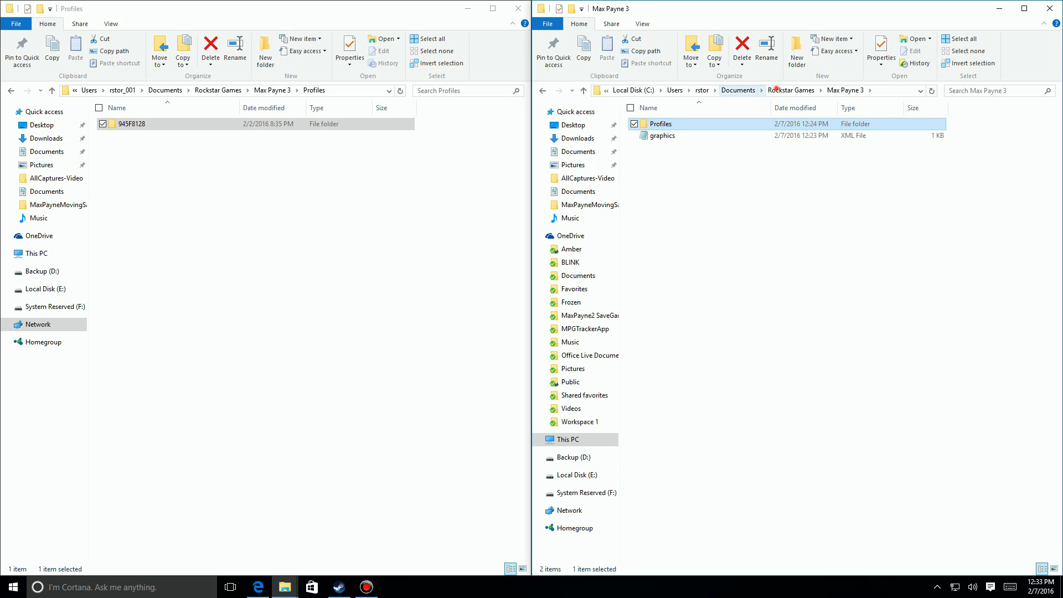
left_click(789, 90)
double_click(681, 136)
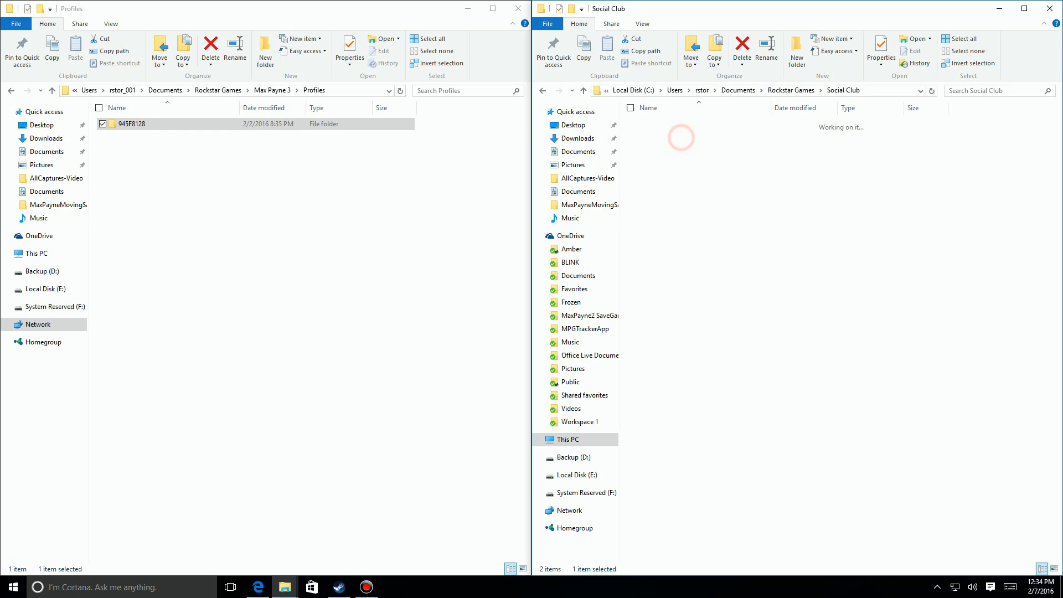
double_click(669, 136)
left_click(671, 122)
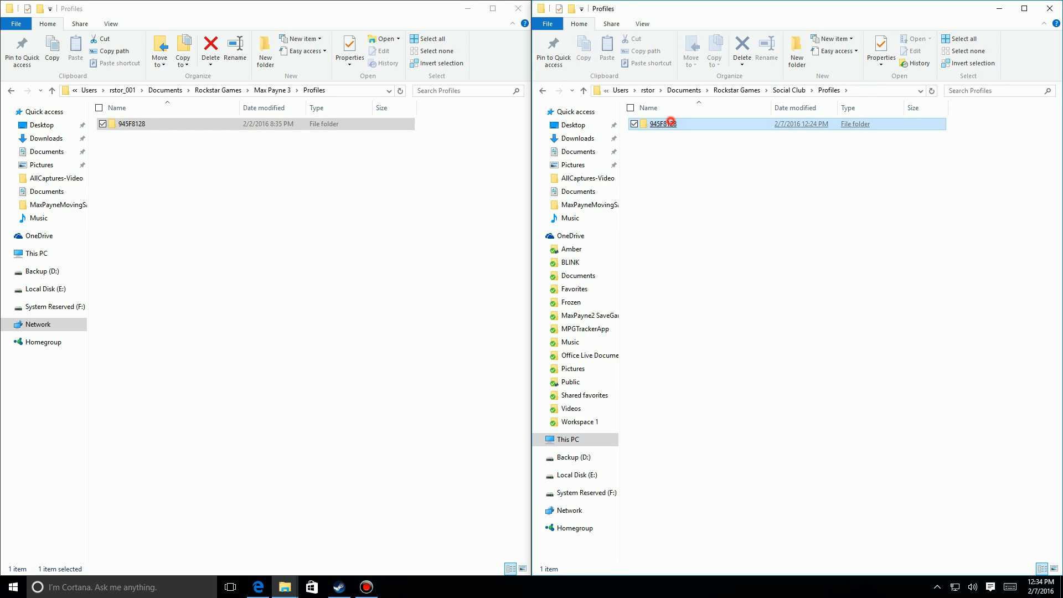
double_click(671, 122)
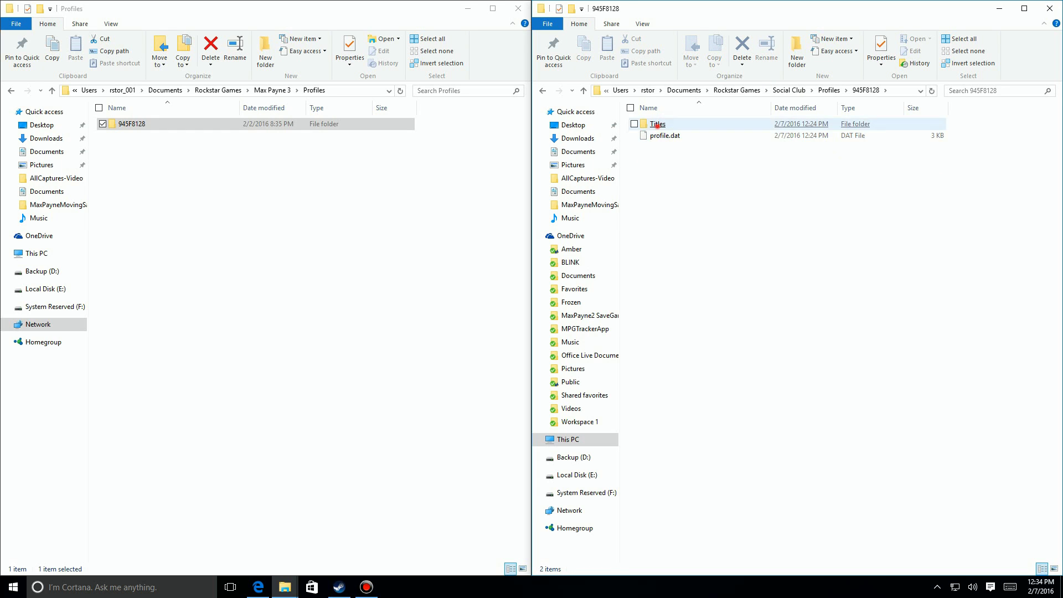
double_click(658, 126)
double_click(668, 124)
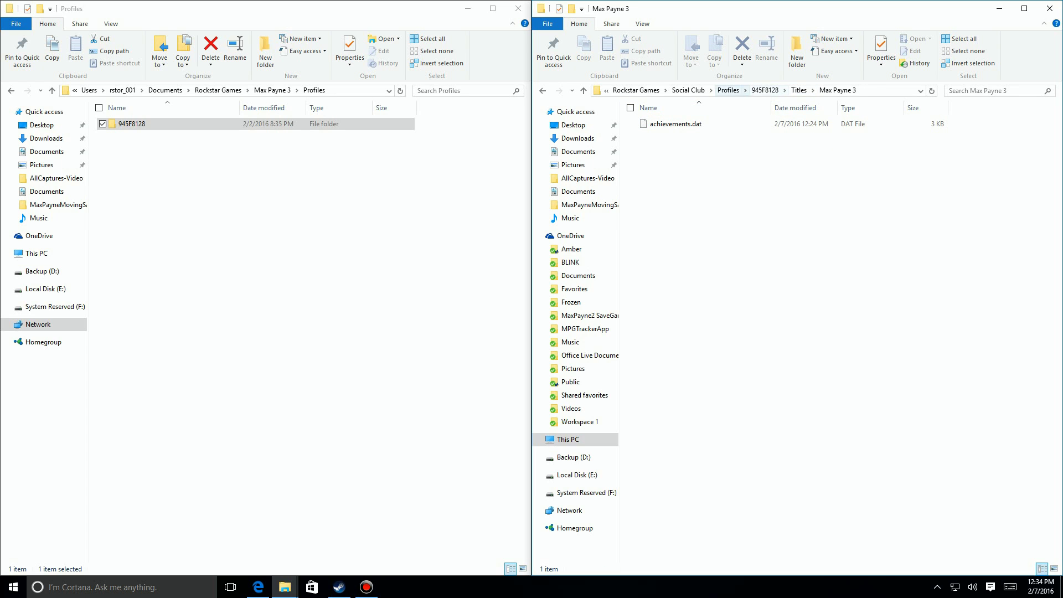
left_click(728, 90)
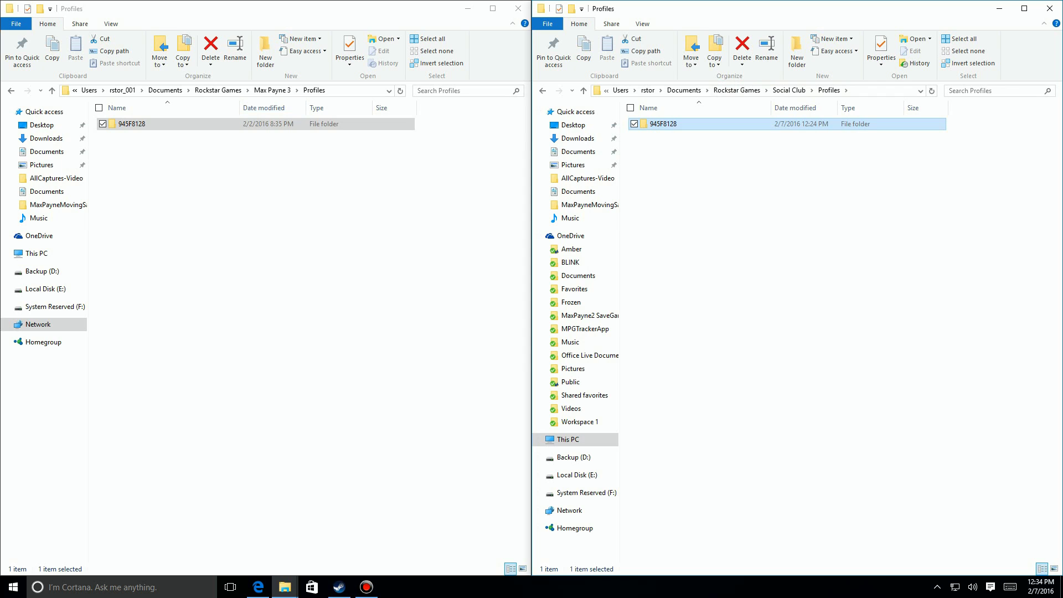
Step: Copy the old PC's Social Club folder 945F8128 into the new Profiles, replacing existing files
left_click(271, 90)
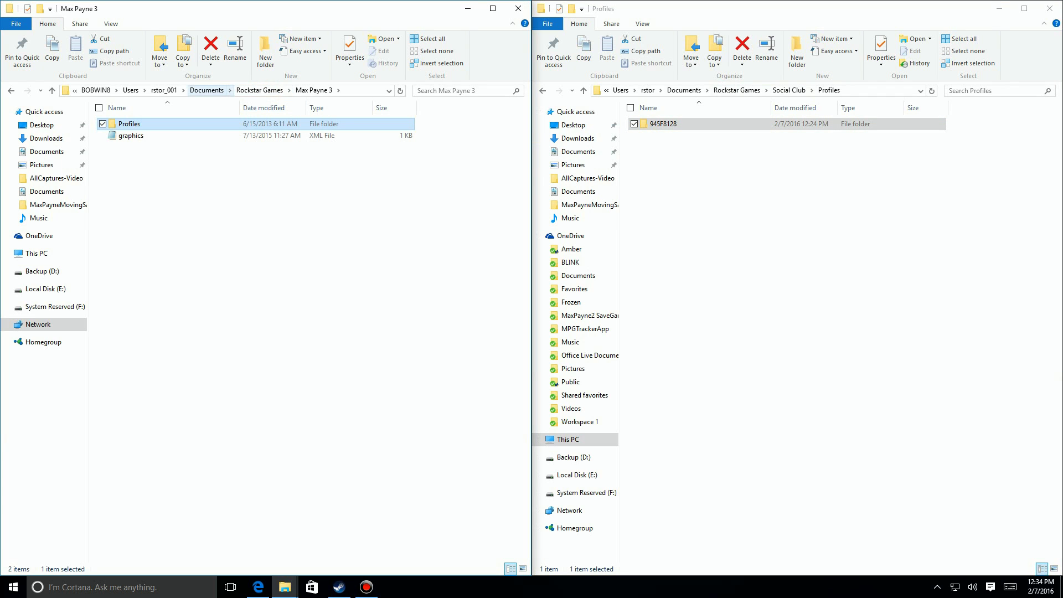
left_click(241, 91)
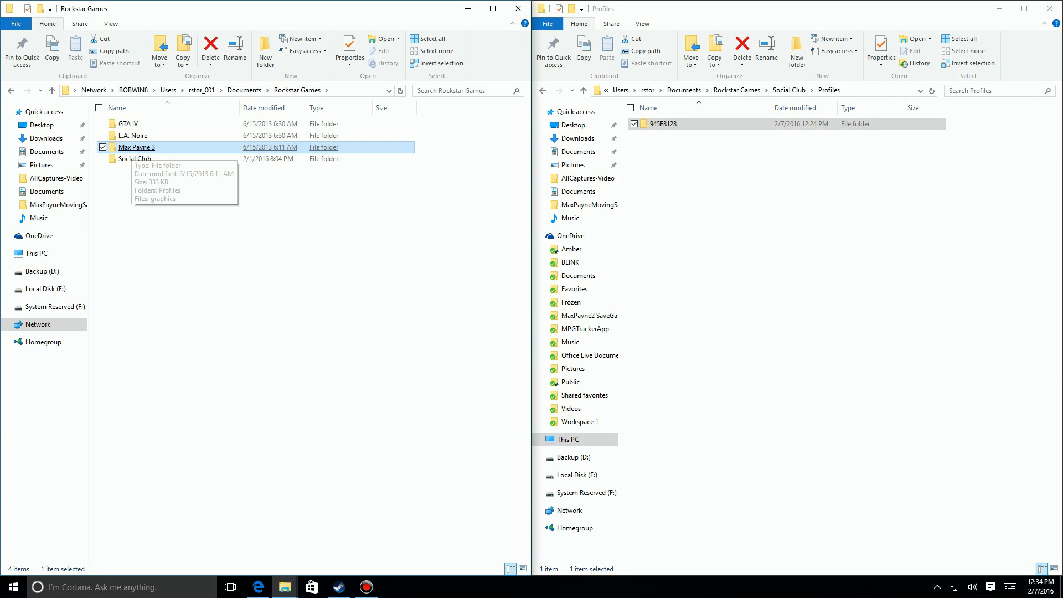
left_click(129, 160)
double_click(129, 159)
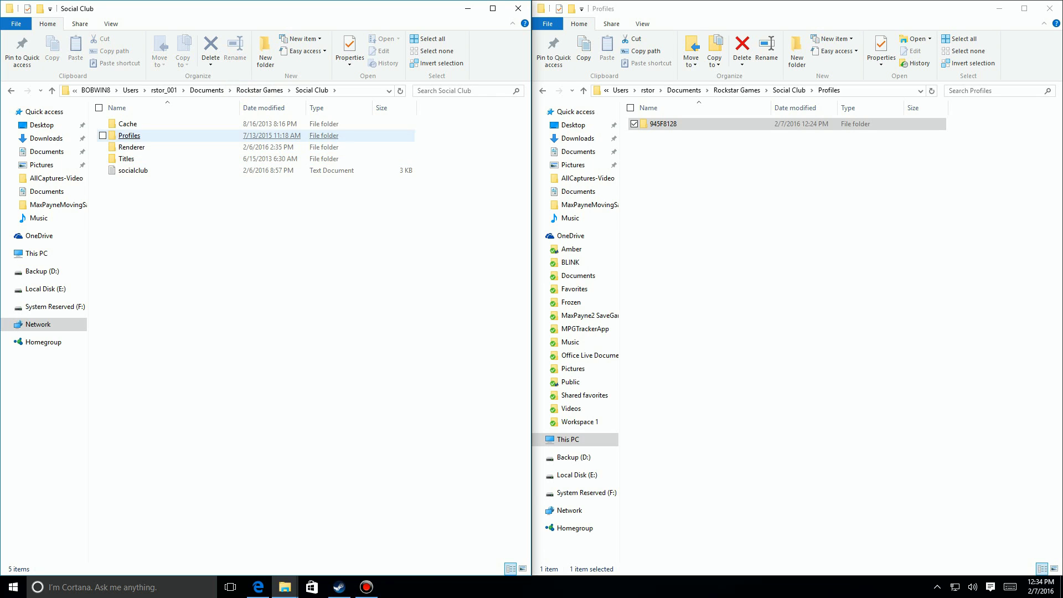
double_click(129, 135)
left_click_drag(132, 135, 753, 282)
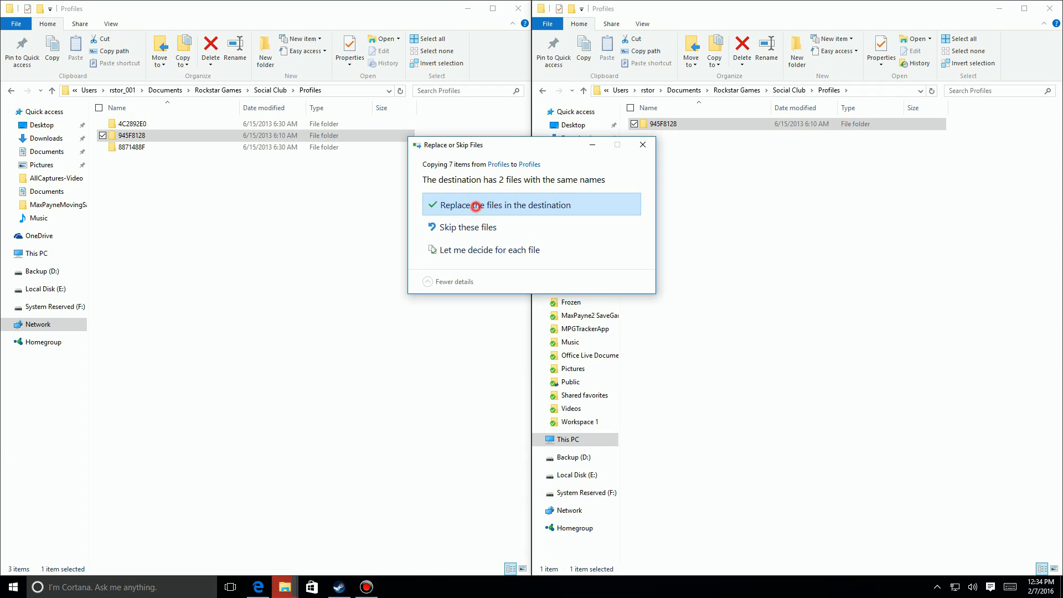
left_click(475, 206)
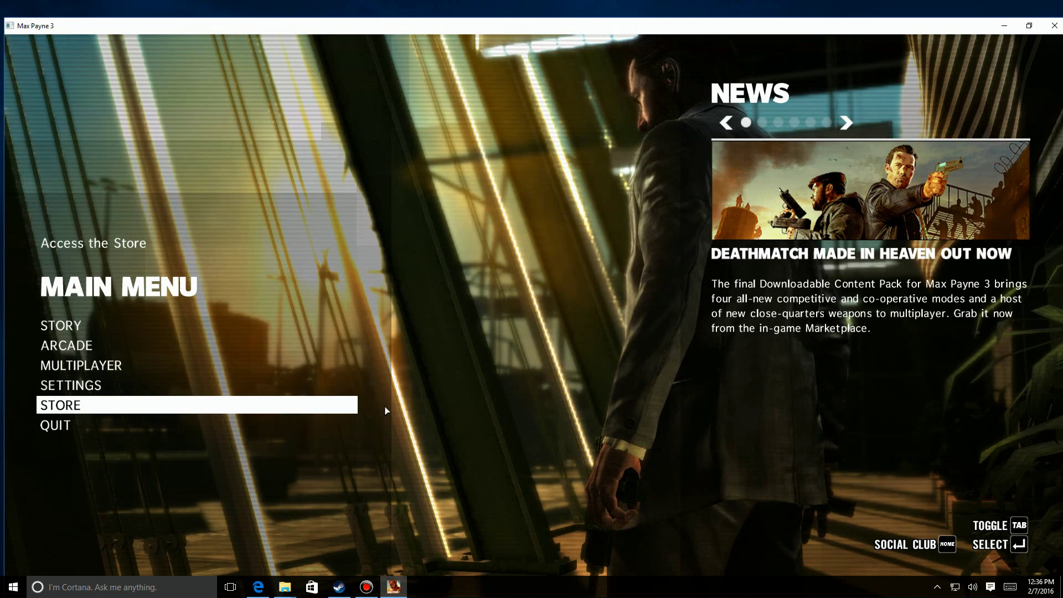
Step: Browse Max Payne 3's Chapter Select through chapters I–XIV and collectables, then return to Story
left_click(88, 326)
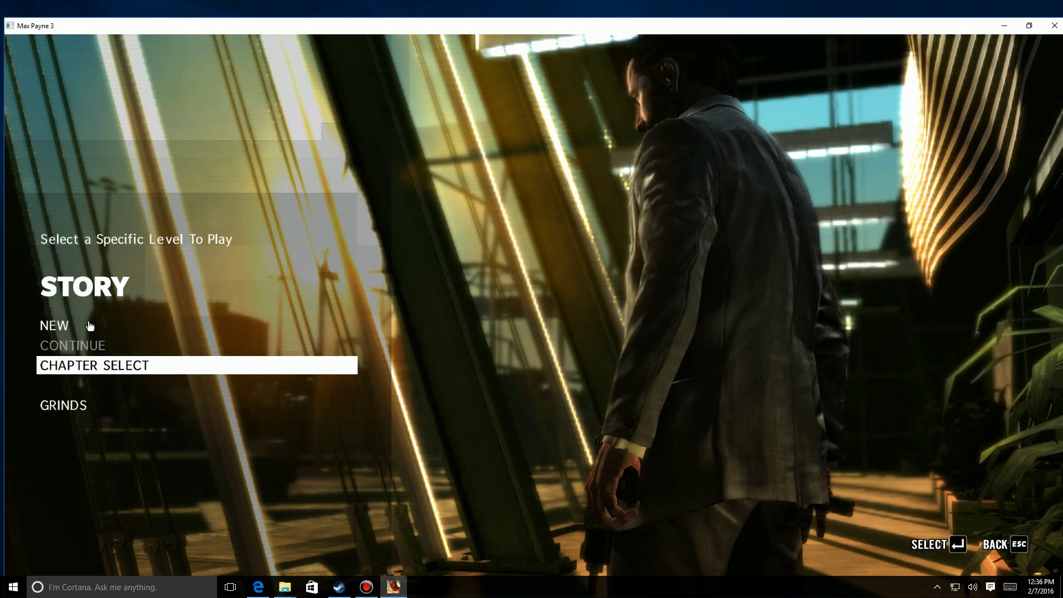
left_click(80, 366)
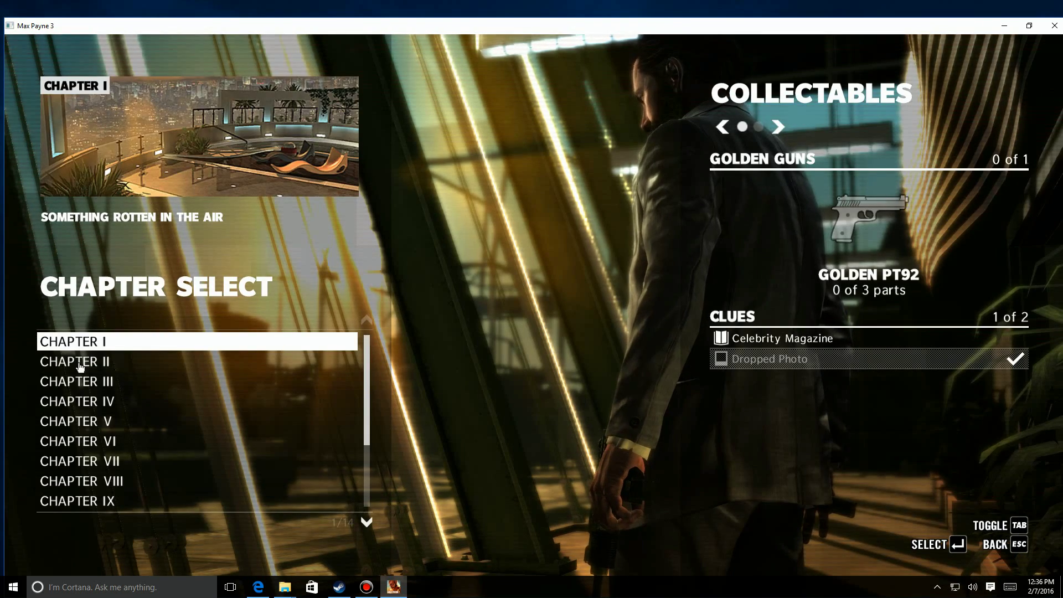
key("Down")
key("Down")
key("Down")
key("Down")
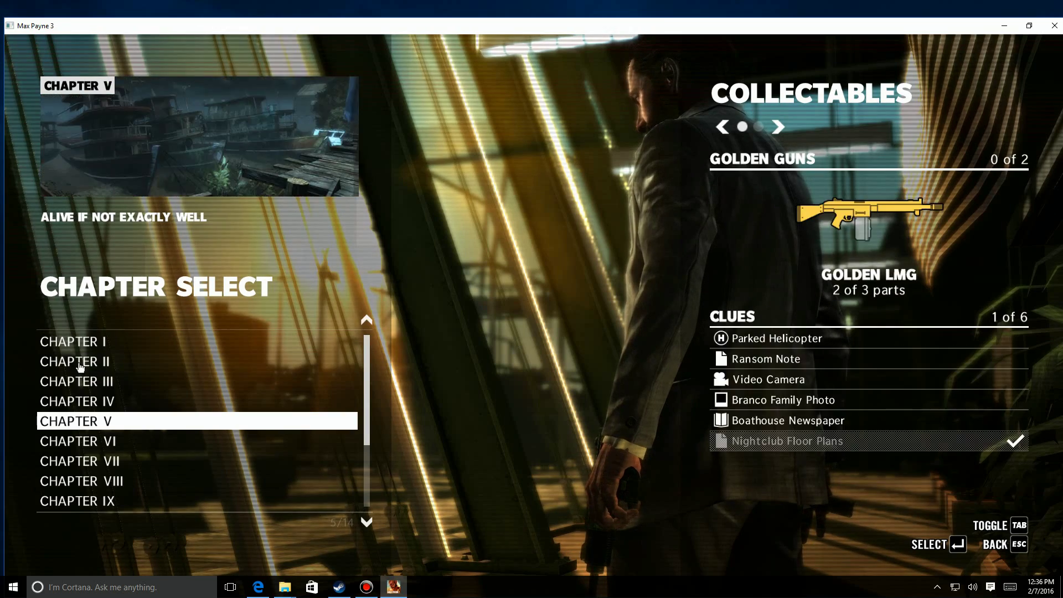
key("Down")
key("Down")
key("Down")
key("Down")
key("Down")
key("Down")
key("Down")
key("Down")
key("Down")
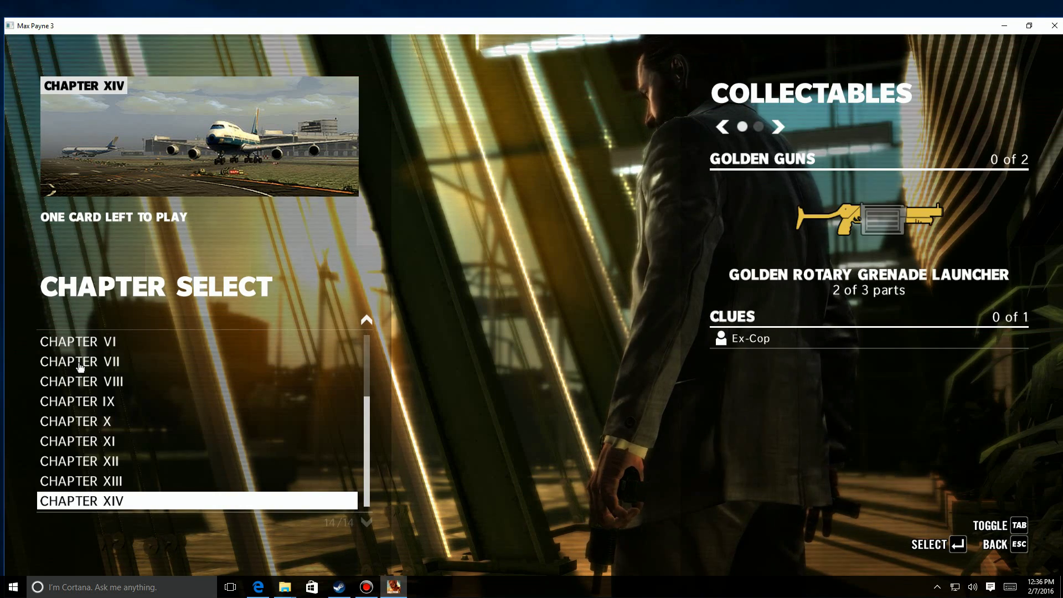
key("Up")
key("Up")
key("Up")
key("Up")
key("Up")
key("Up")
key("Up")
key("Up")
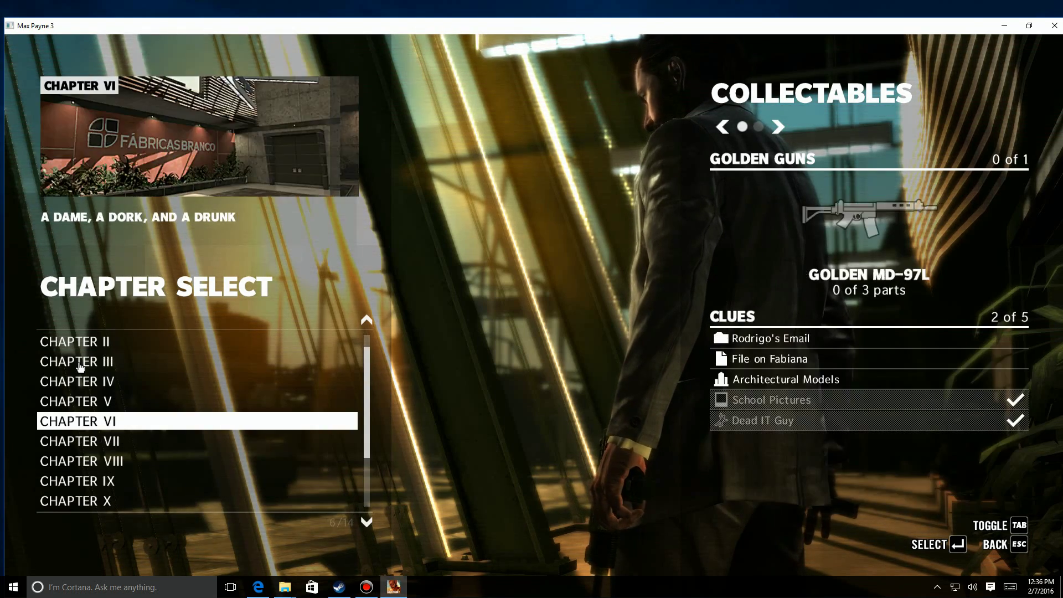
key("Up")
key("Up")
key("Up")
key("Up")
key("Up")
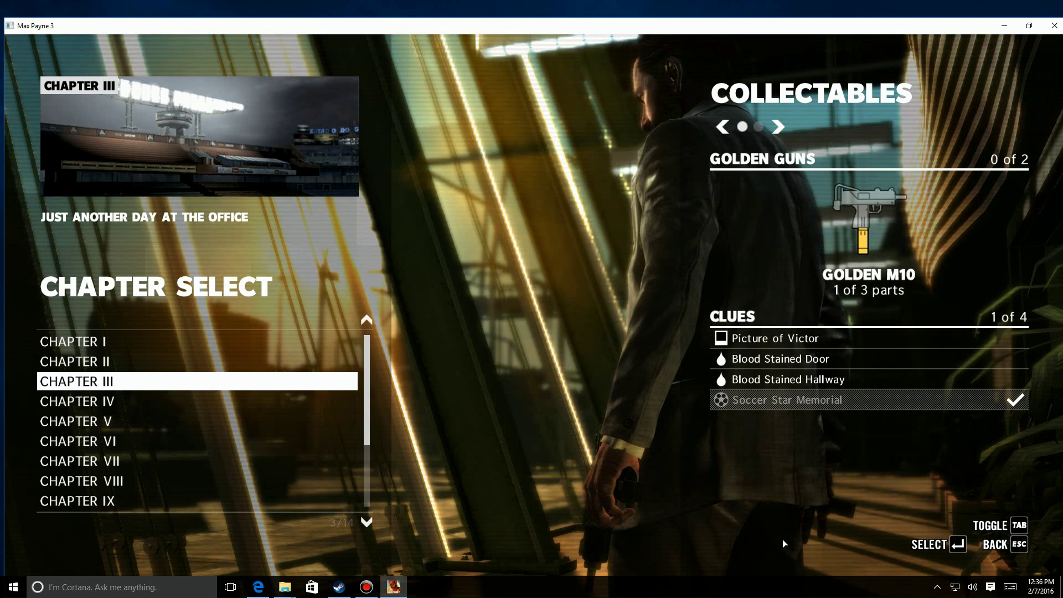
left_click(1013, 548)
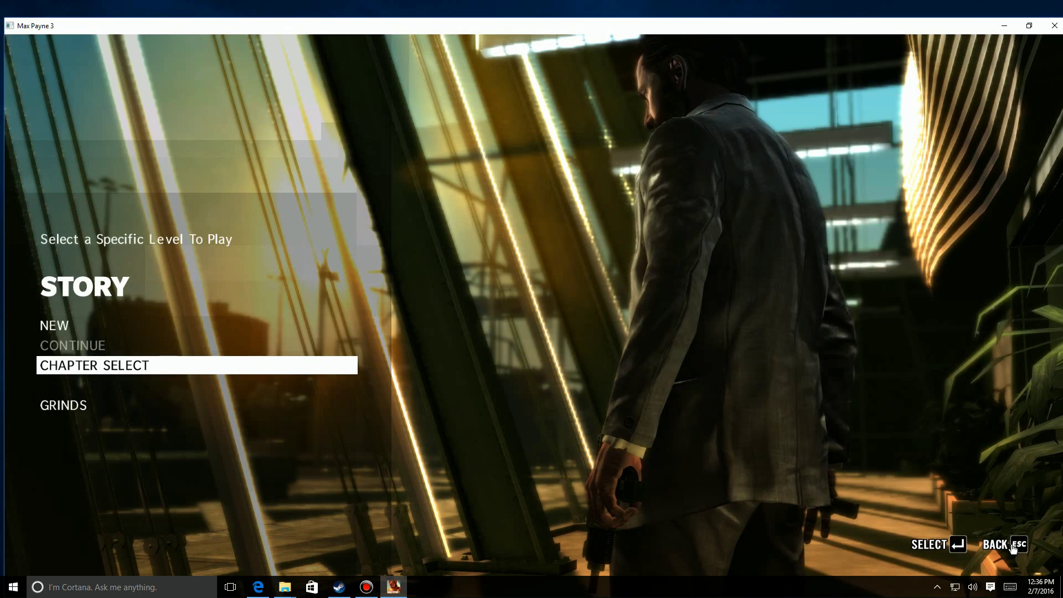